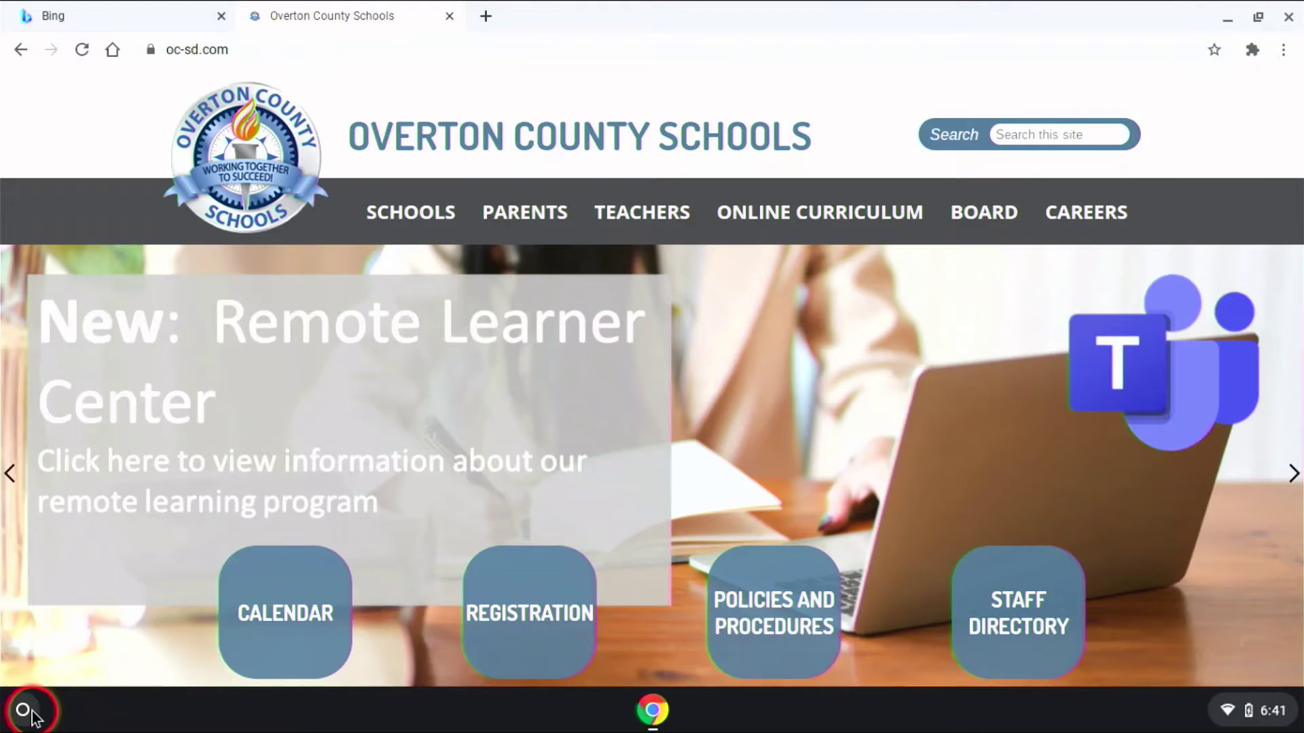
Step: Open and close the ChromeOS app launcher a few times
left_click(23, 712)
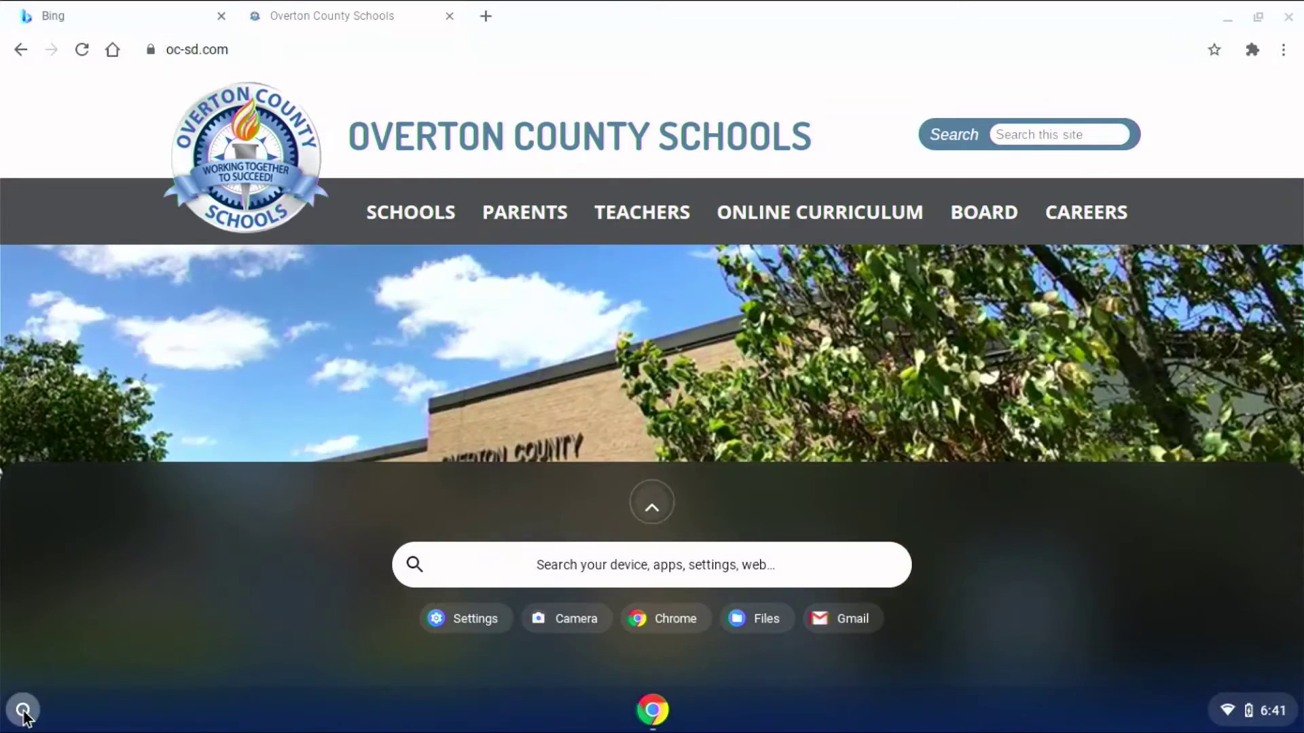
left_click(23, 712)
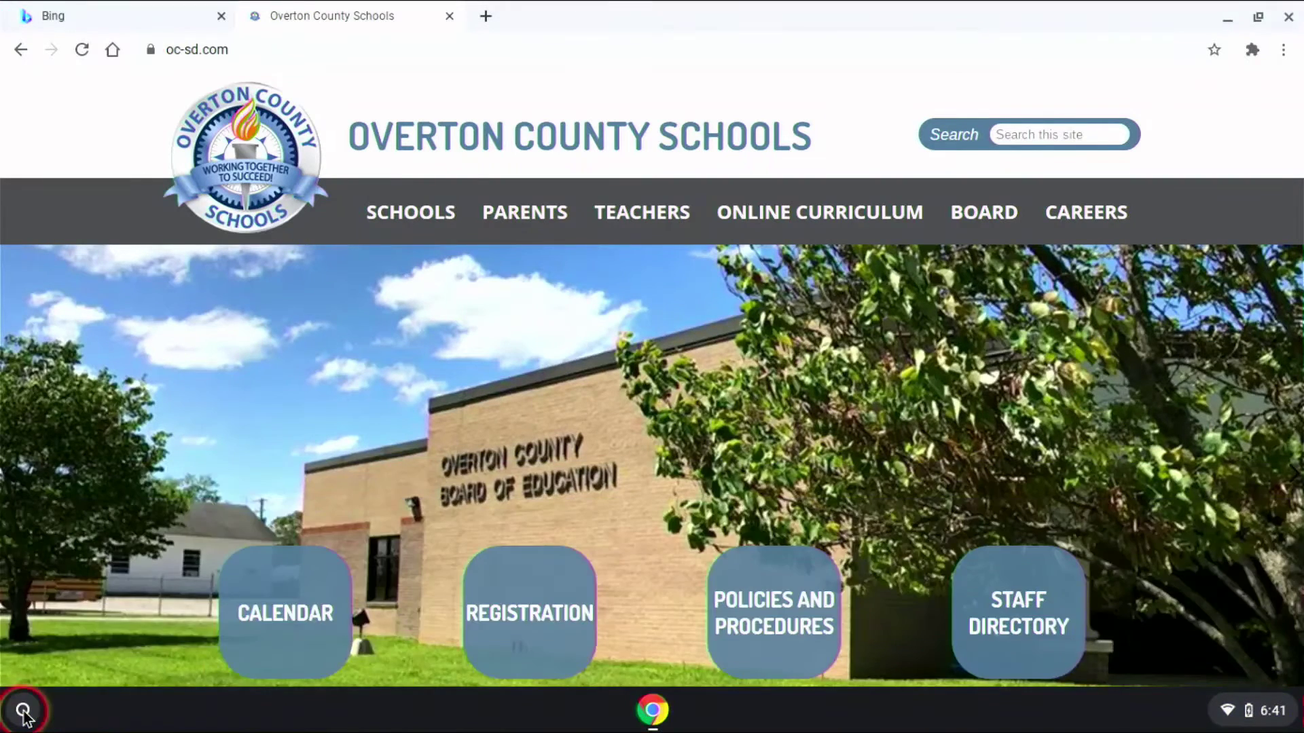
left_click(23, 712)
left_click(26, 711)
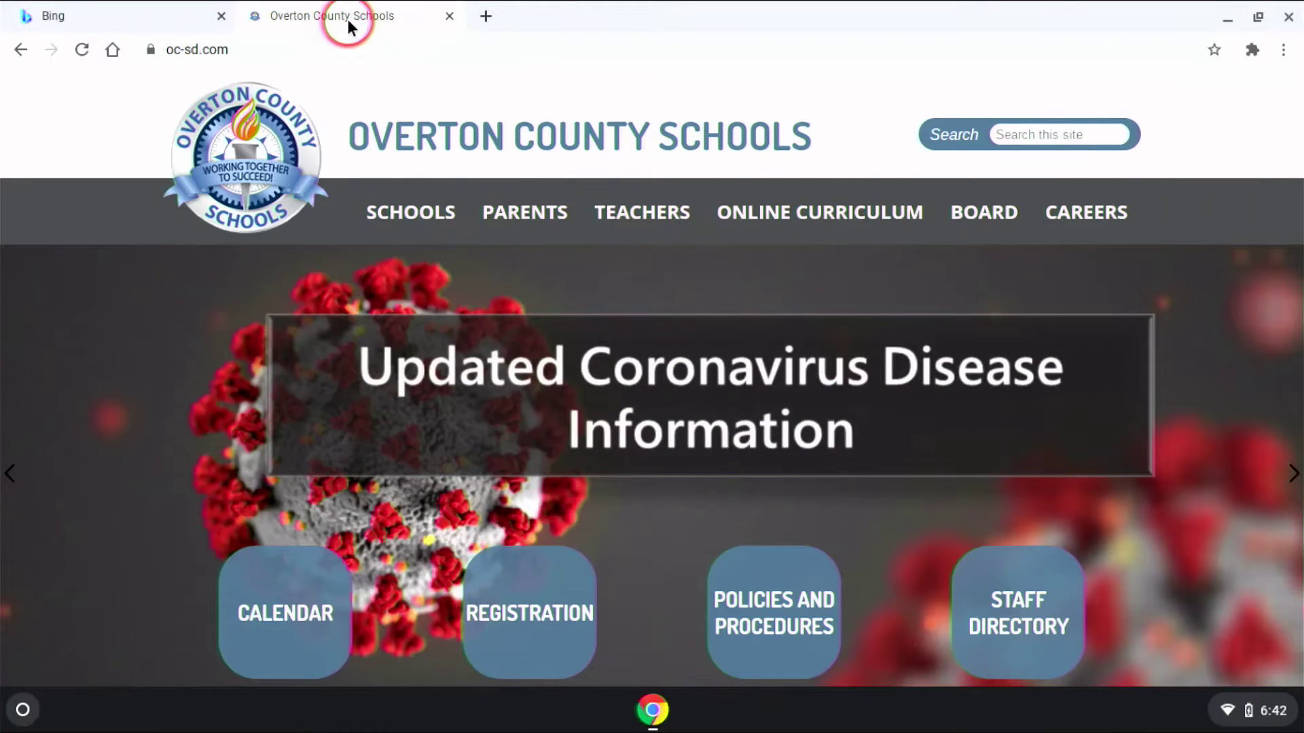
Step: Drag the Overton County Schools tab into its own window and maximize it
left_click(114, 19)
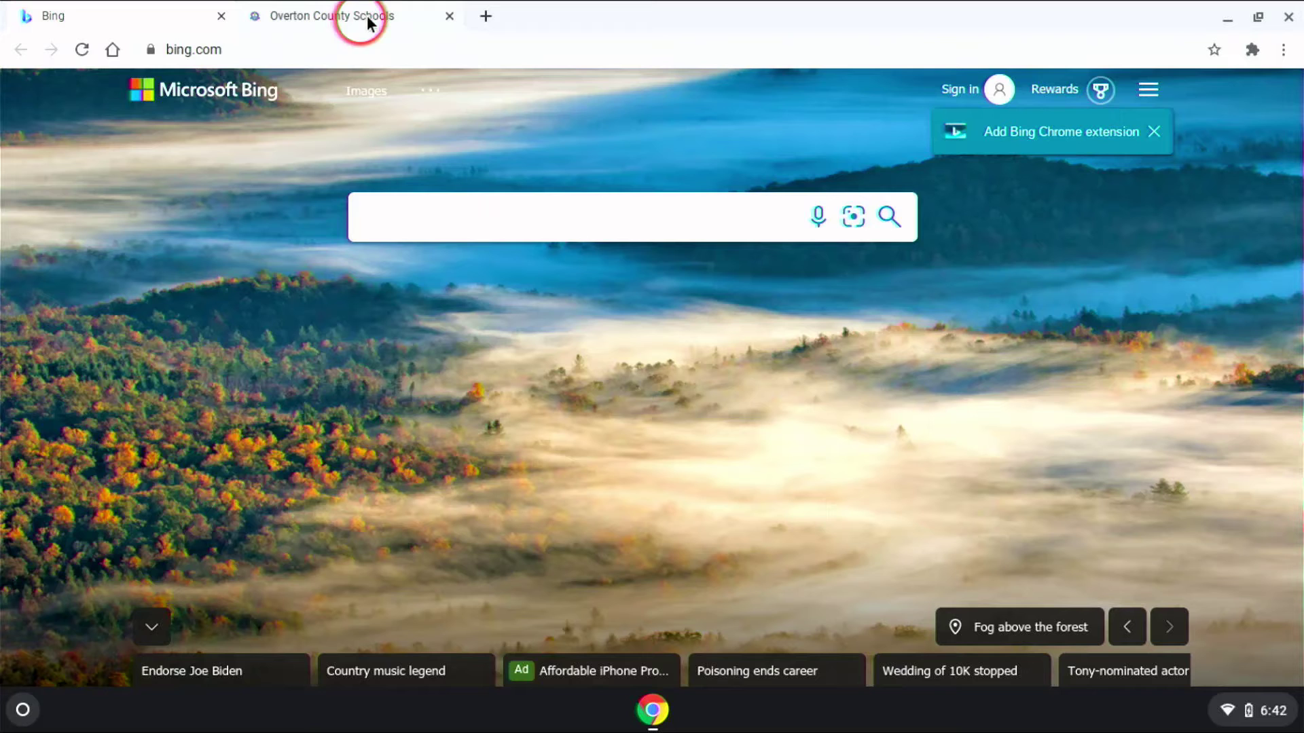
left_click(401, 14)
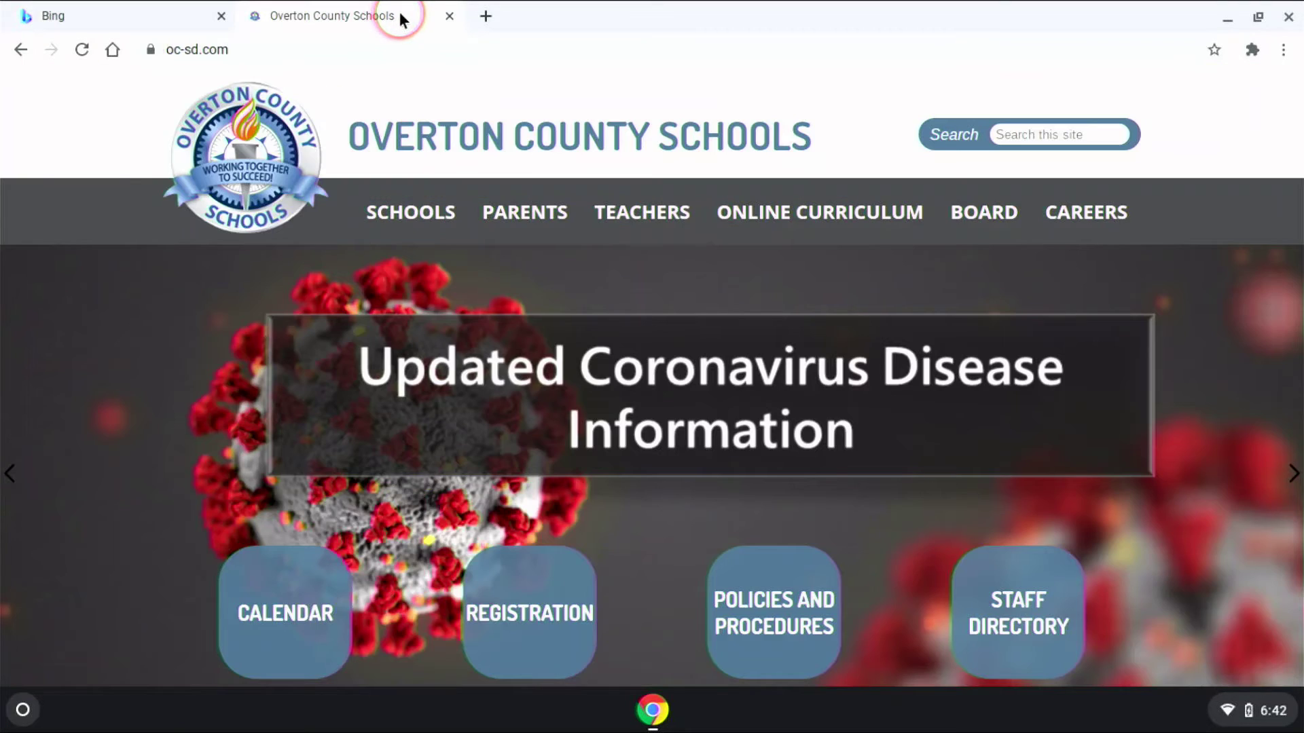
left_click(301, 30)
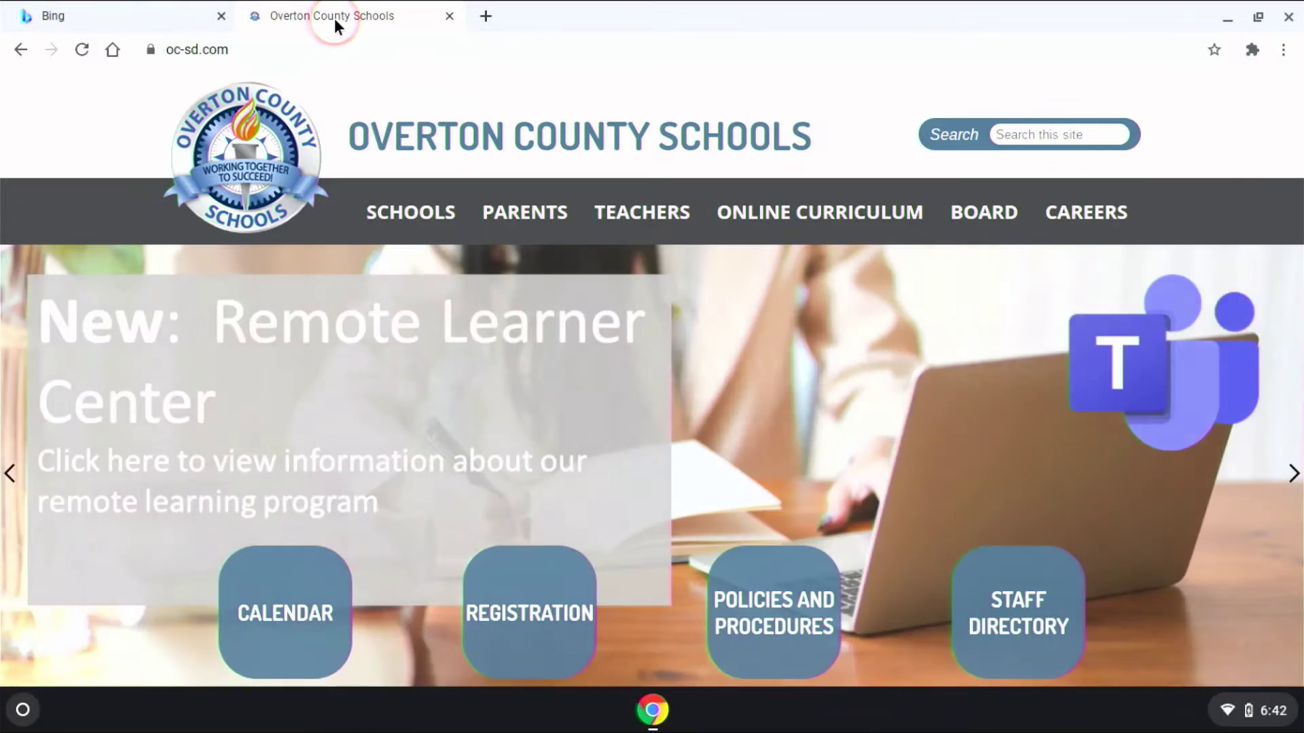
left_click_drag(335, 20, 515, 158)
left_click_drag(595, 97, 510, 160)
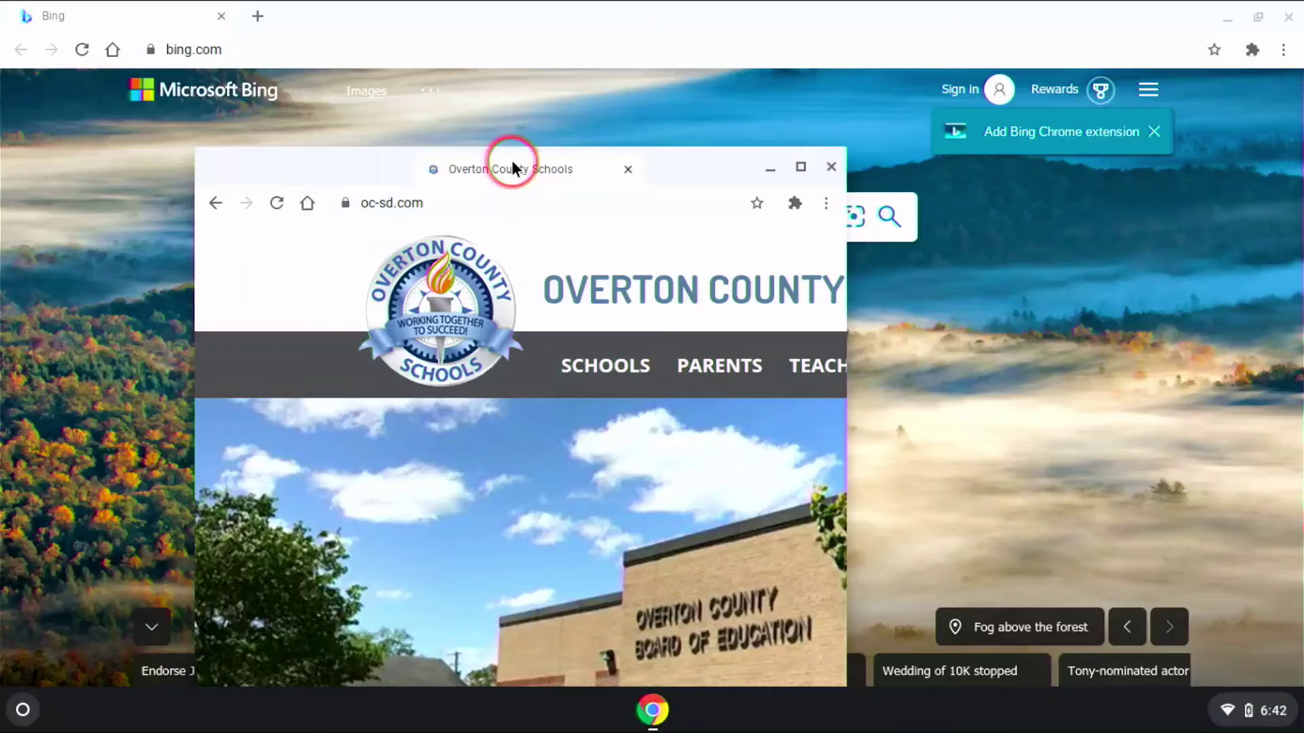
double_click(509, 160)
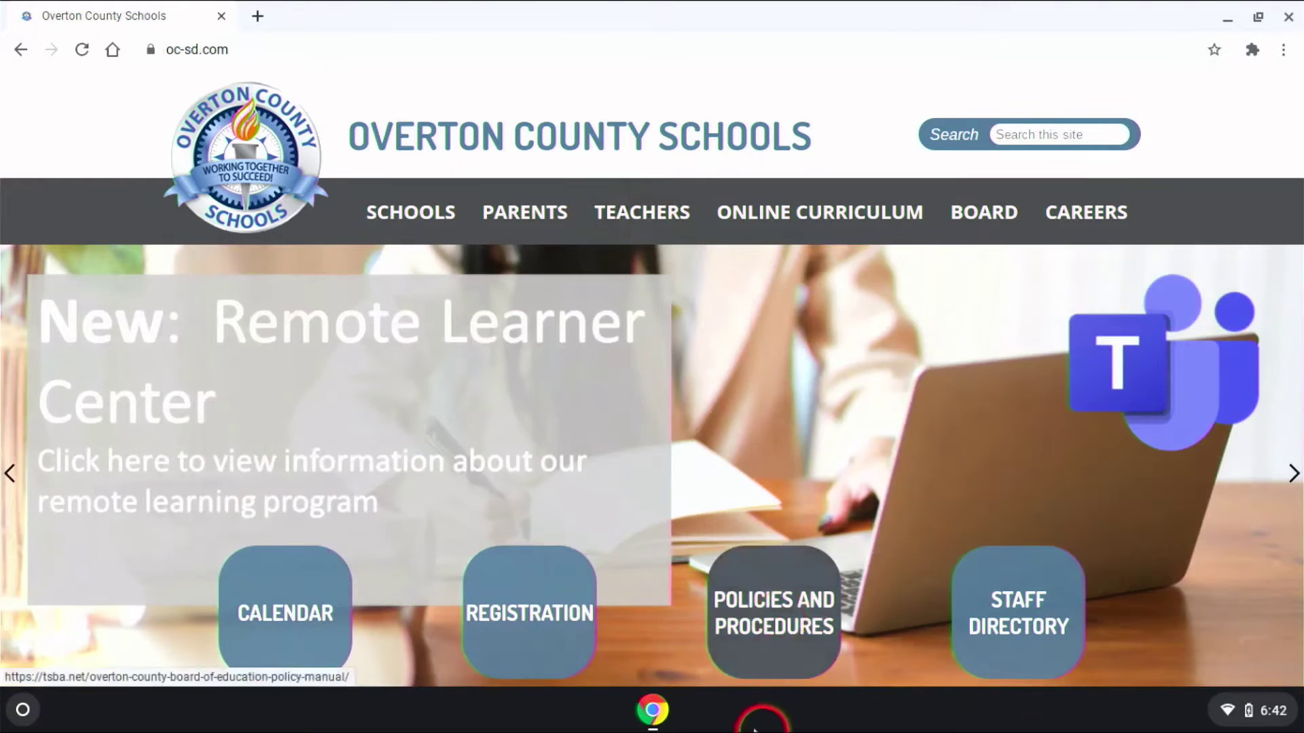
left_click(650, 707)
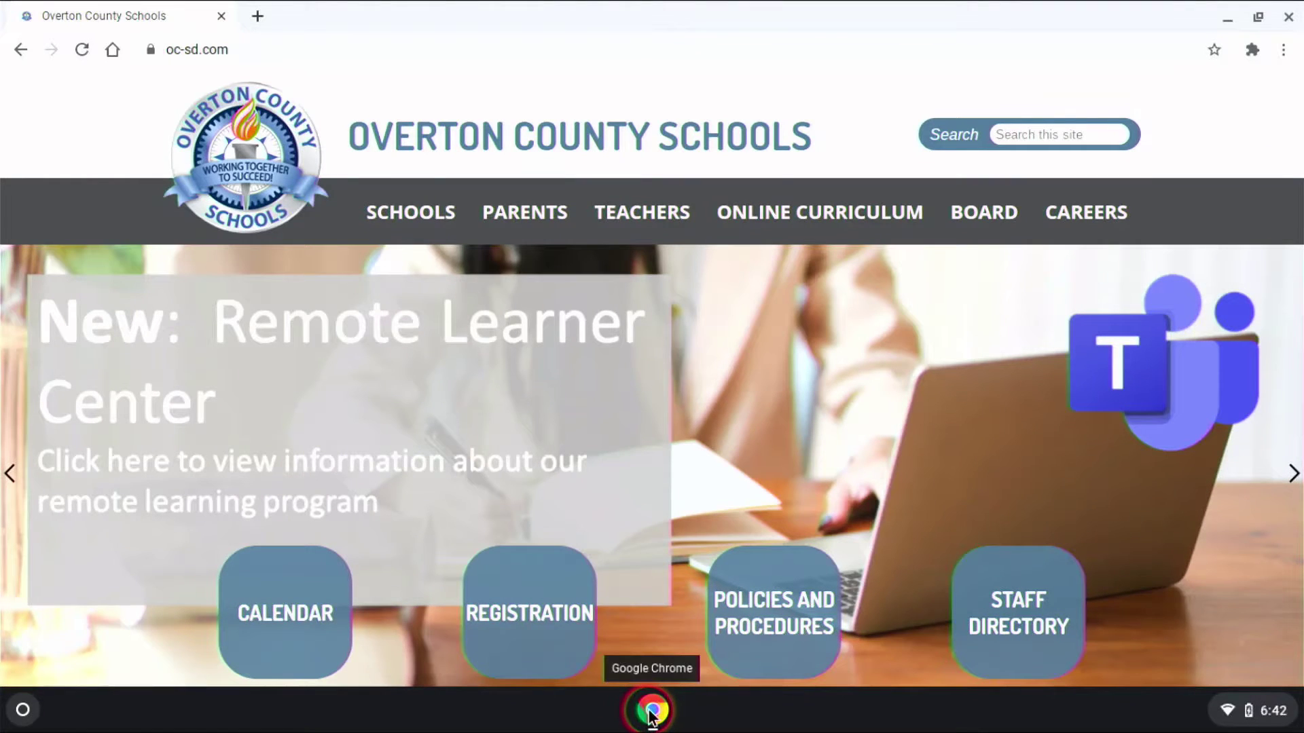
left_click(650, 710)
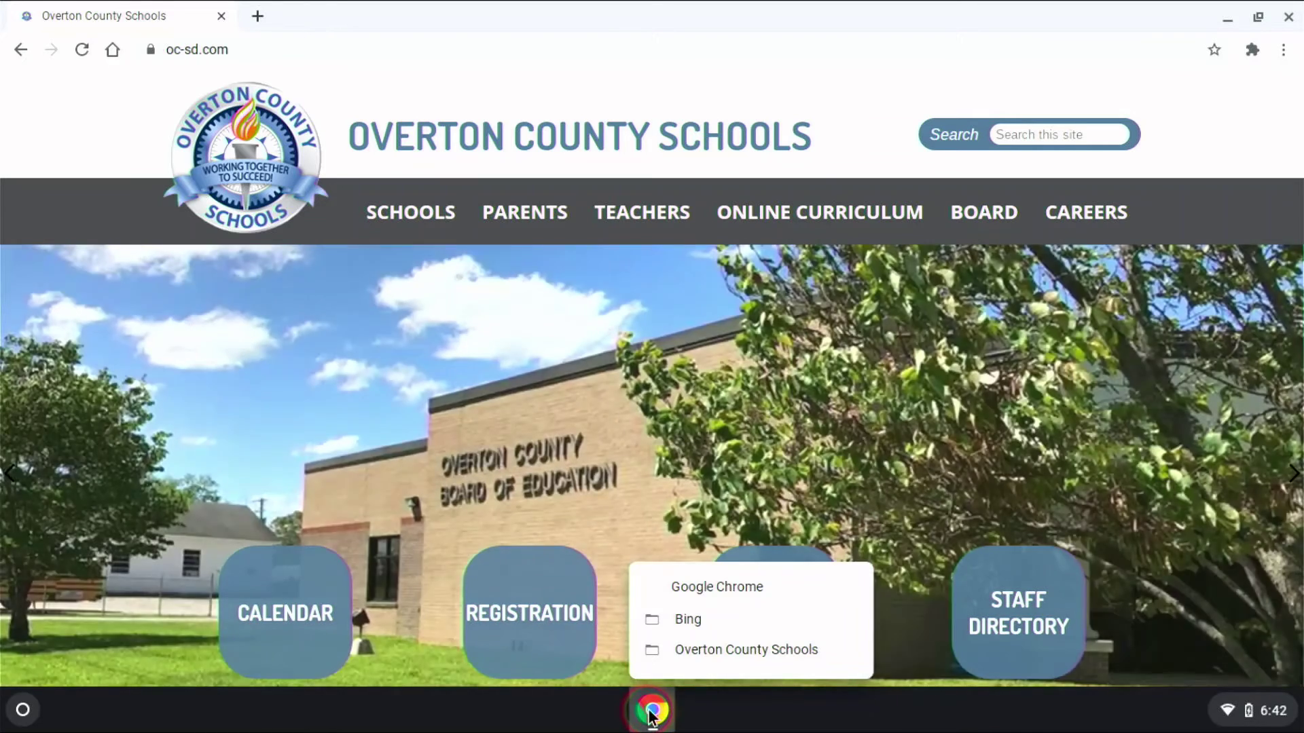
left_click(650, 709)
left_click(650, 710)
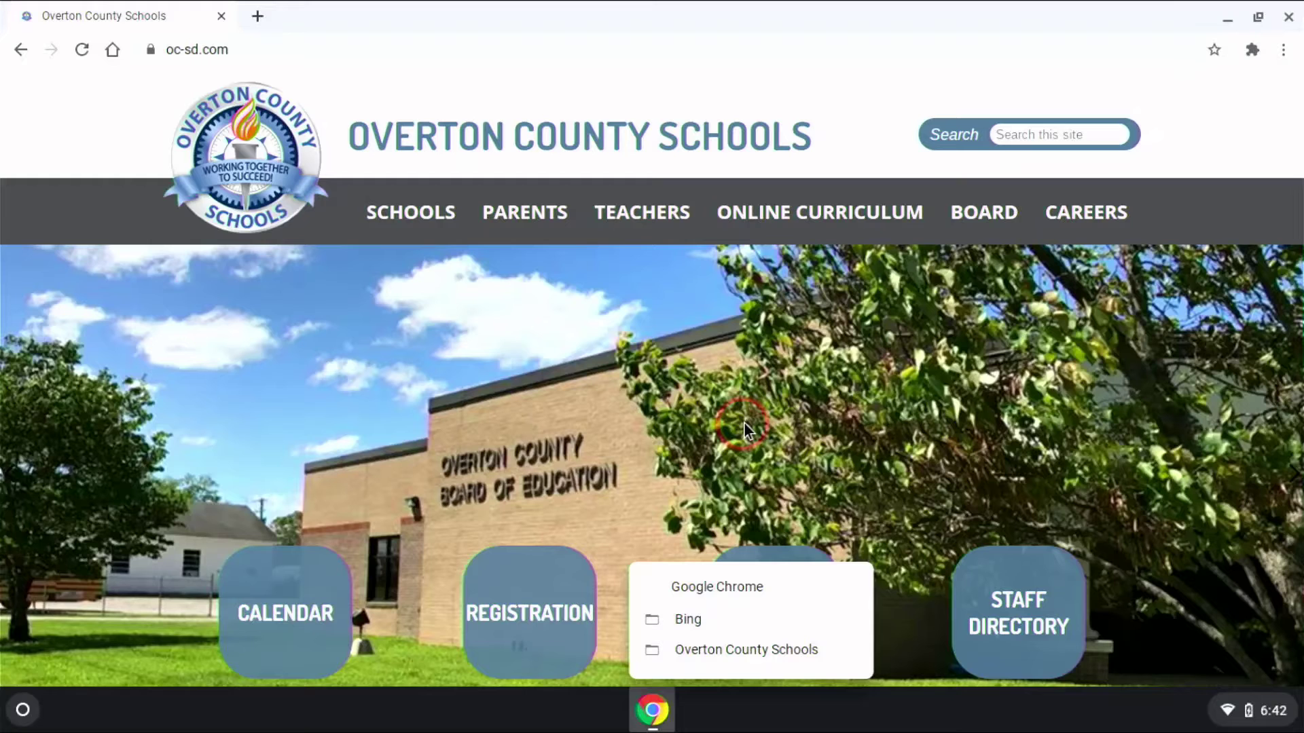
left_click(690, 352)
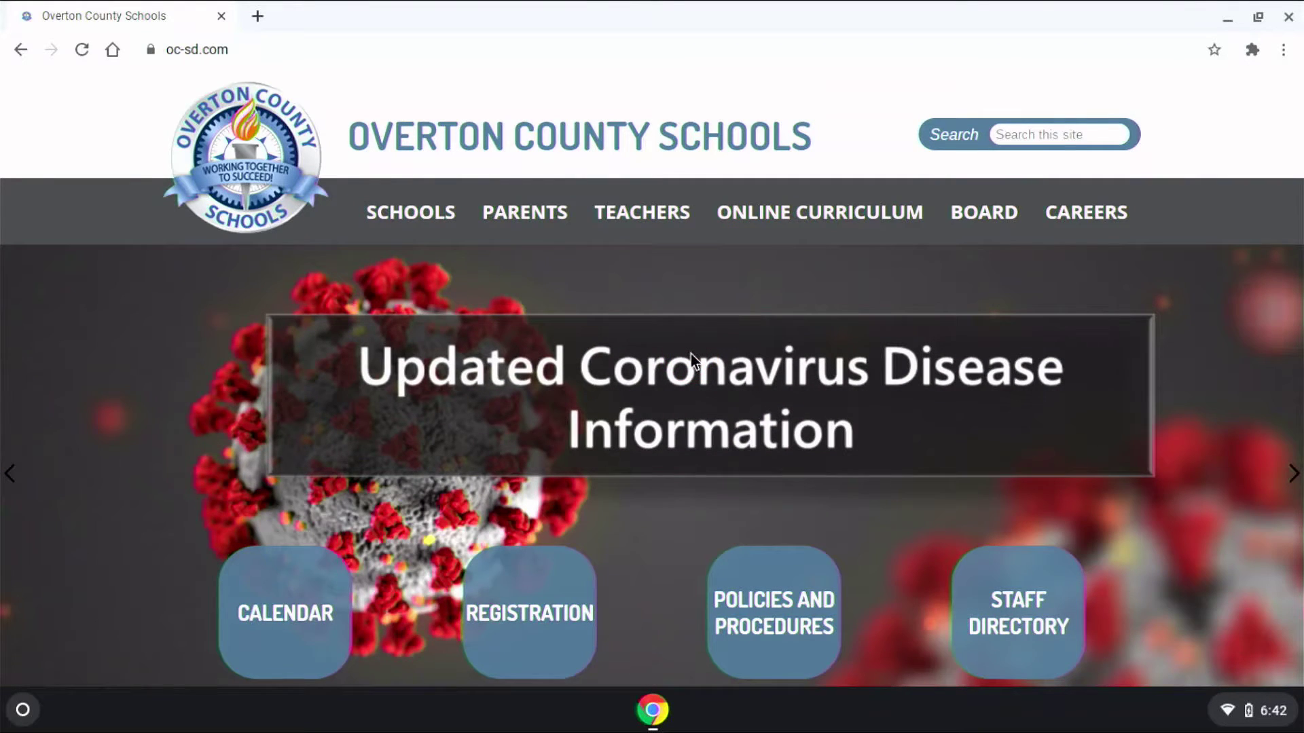
Step: Use the F5 overview to bring the Bing window to full screen
key("F5")
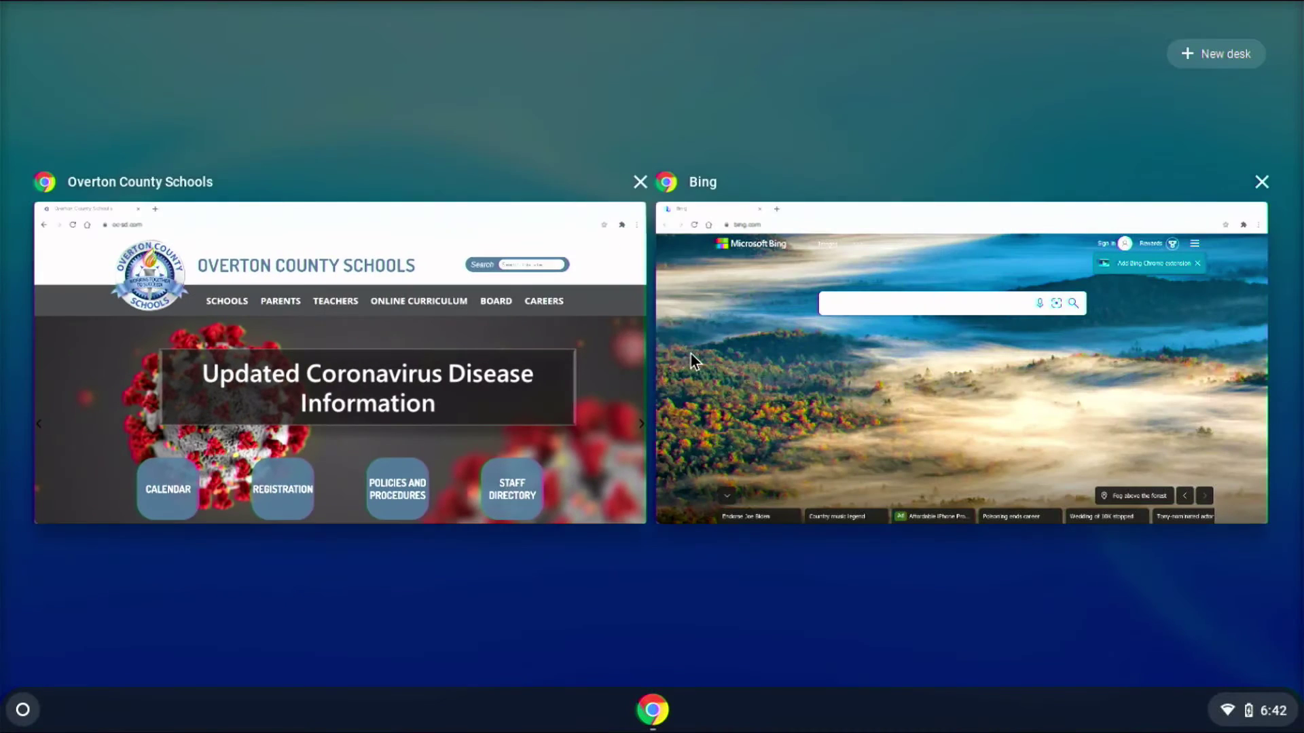
key("Tab")
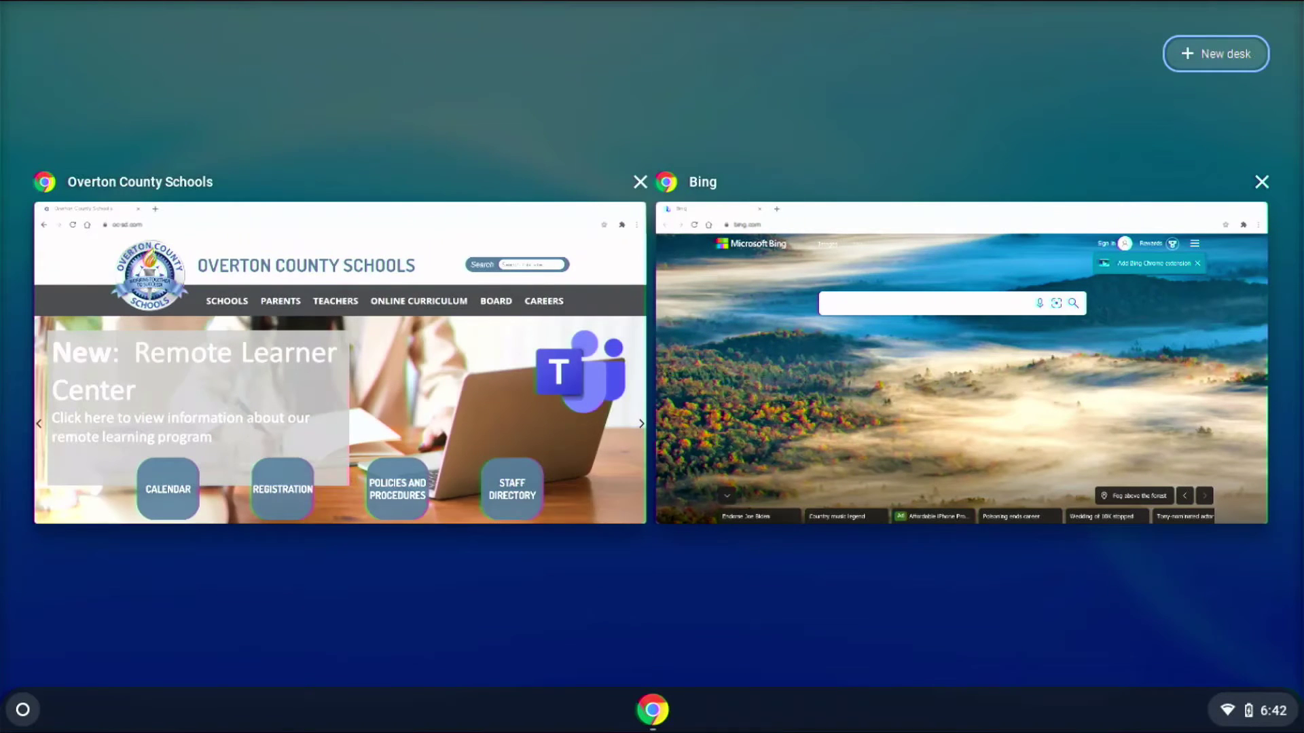
left_click(897, 508)
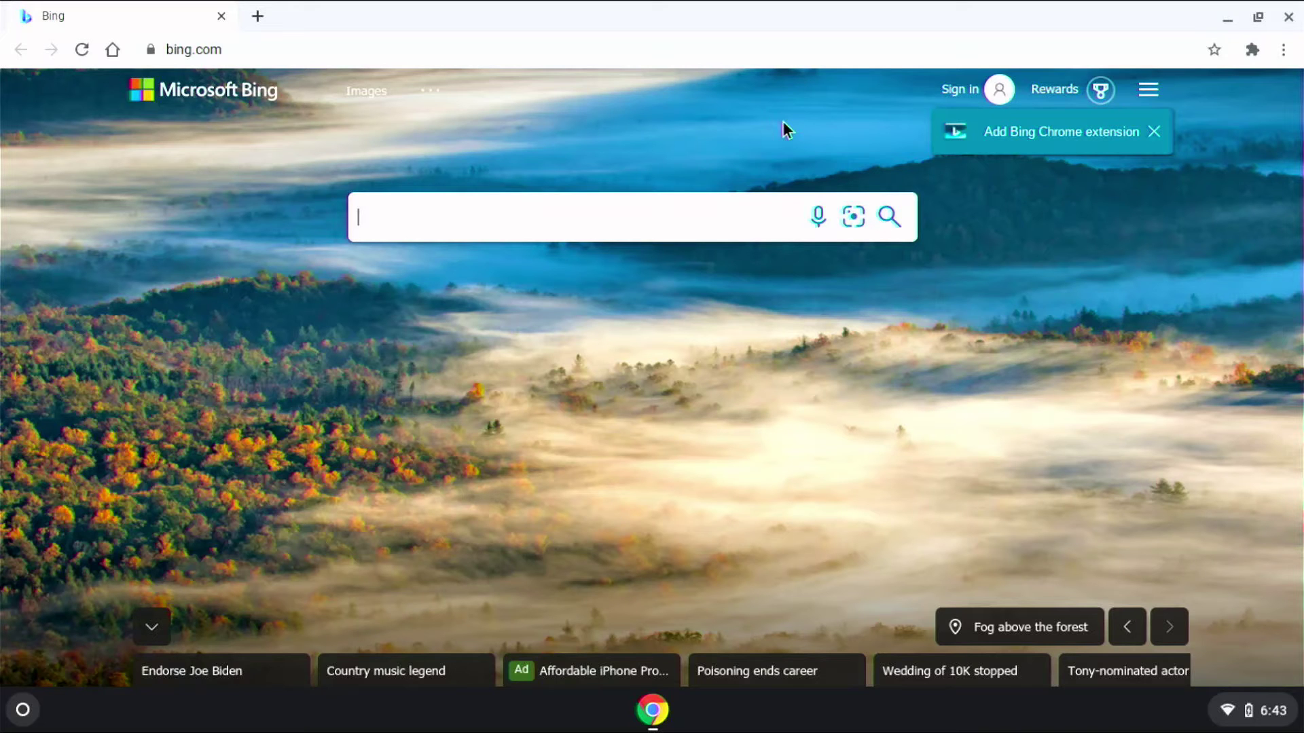
Step: Switch between the school site and Bing windows through overview, ending on Bing
key("F5")
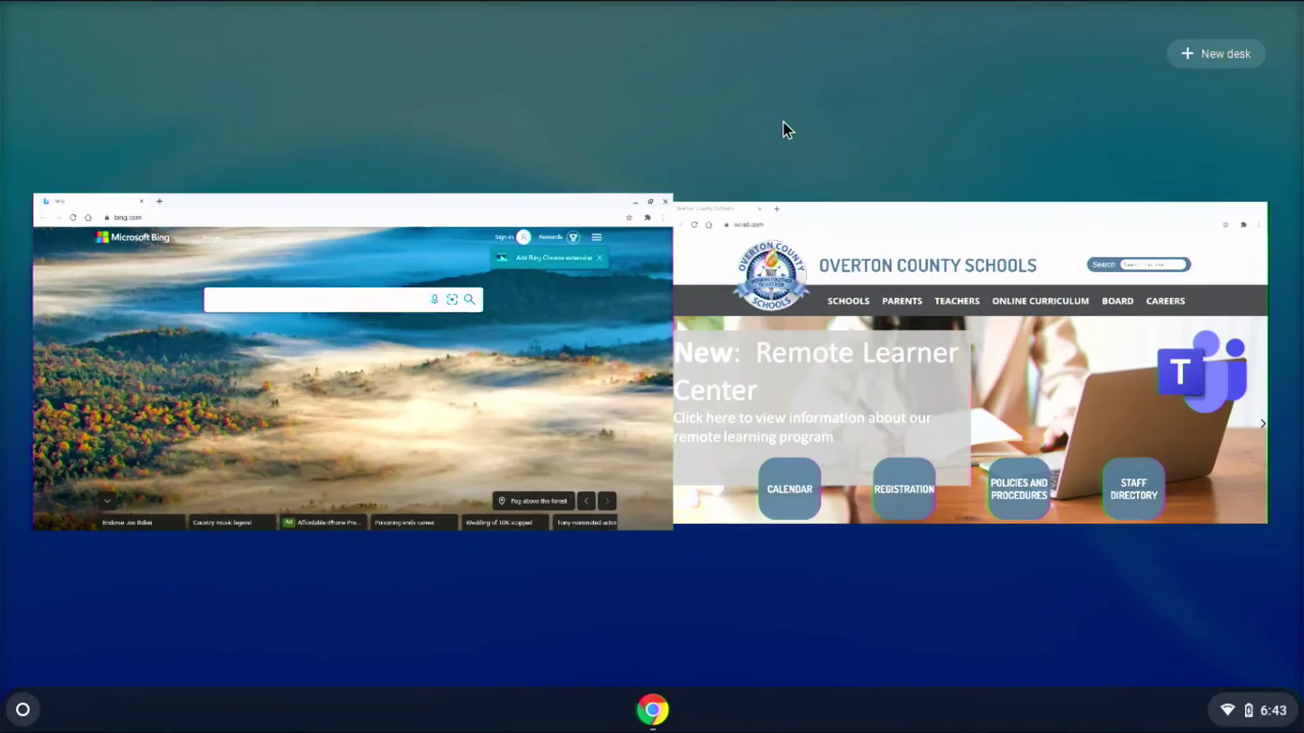
left_click(857, 309)
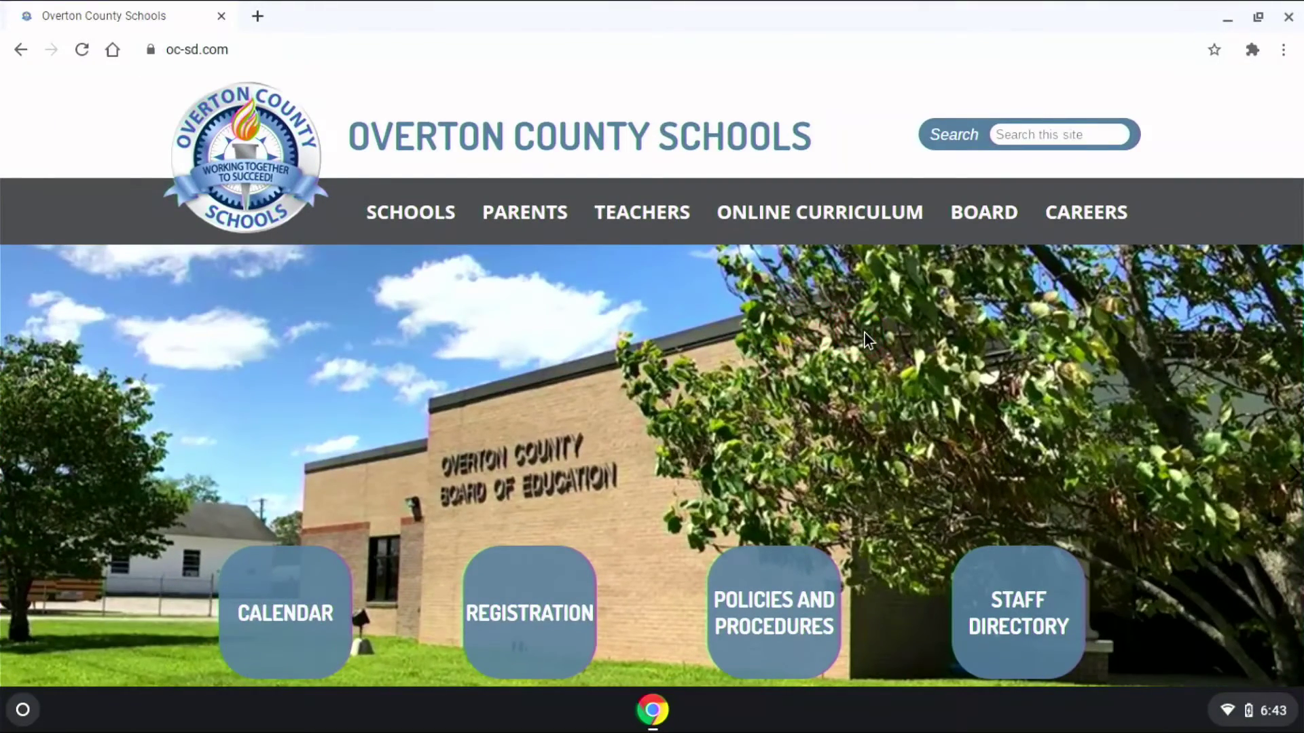
key("F5")
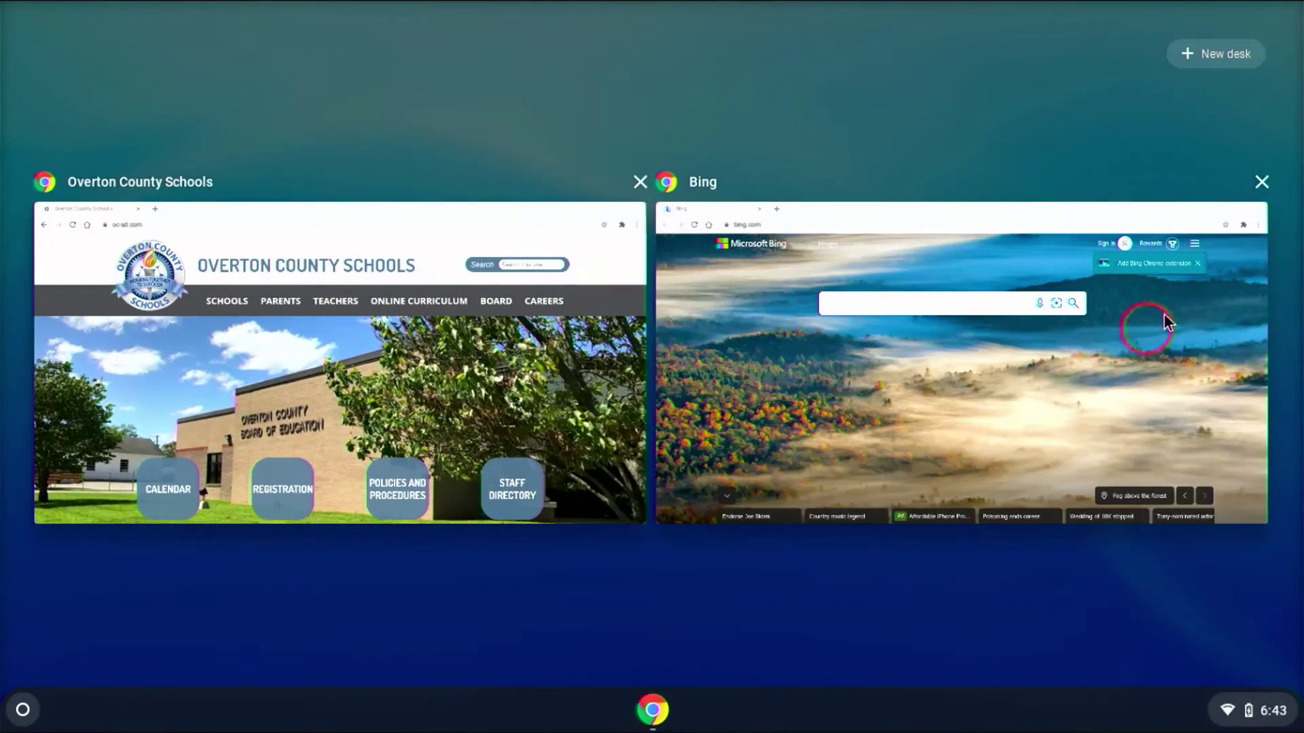
left_click(1107, 364)
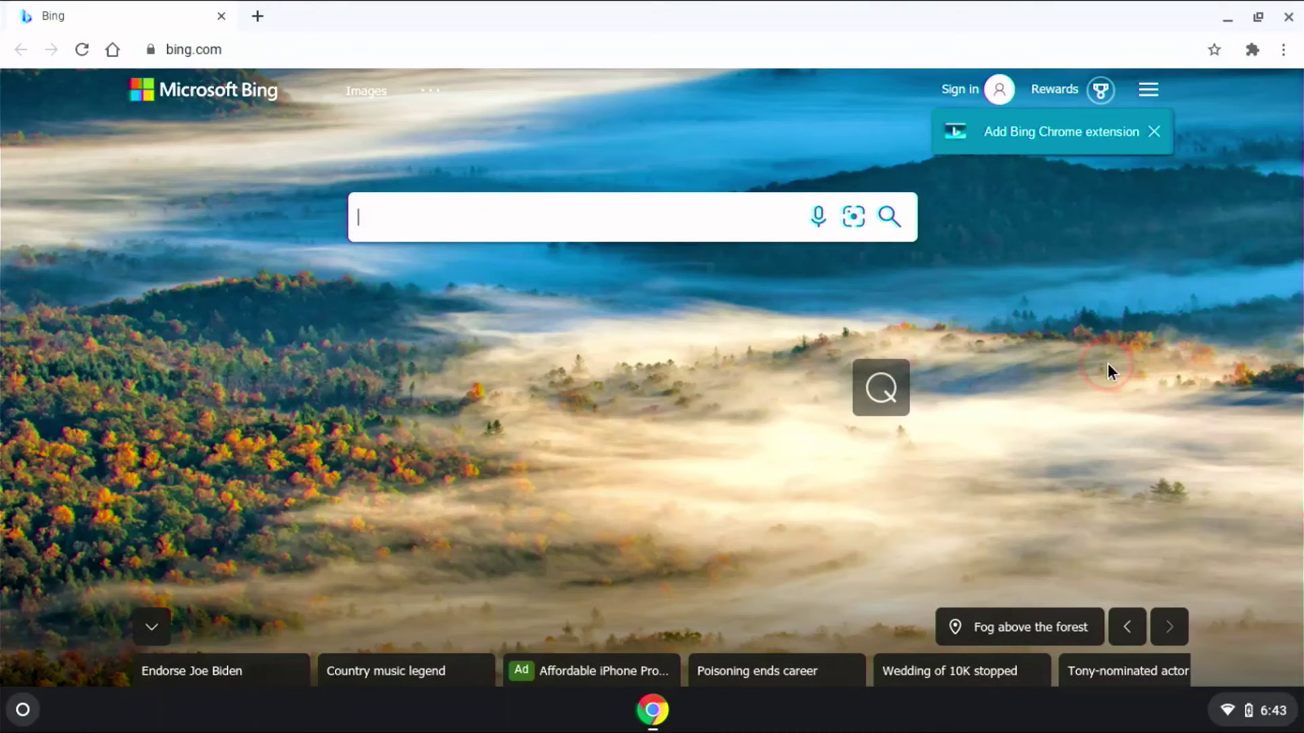
left_click(742, 205)
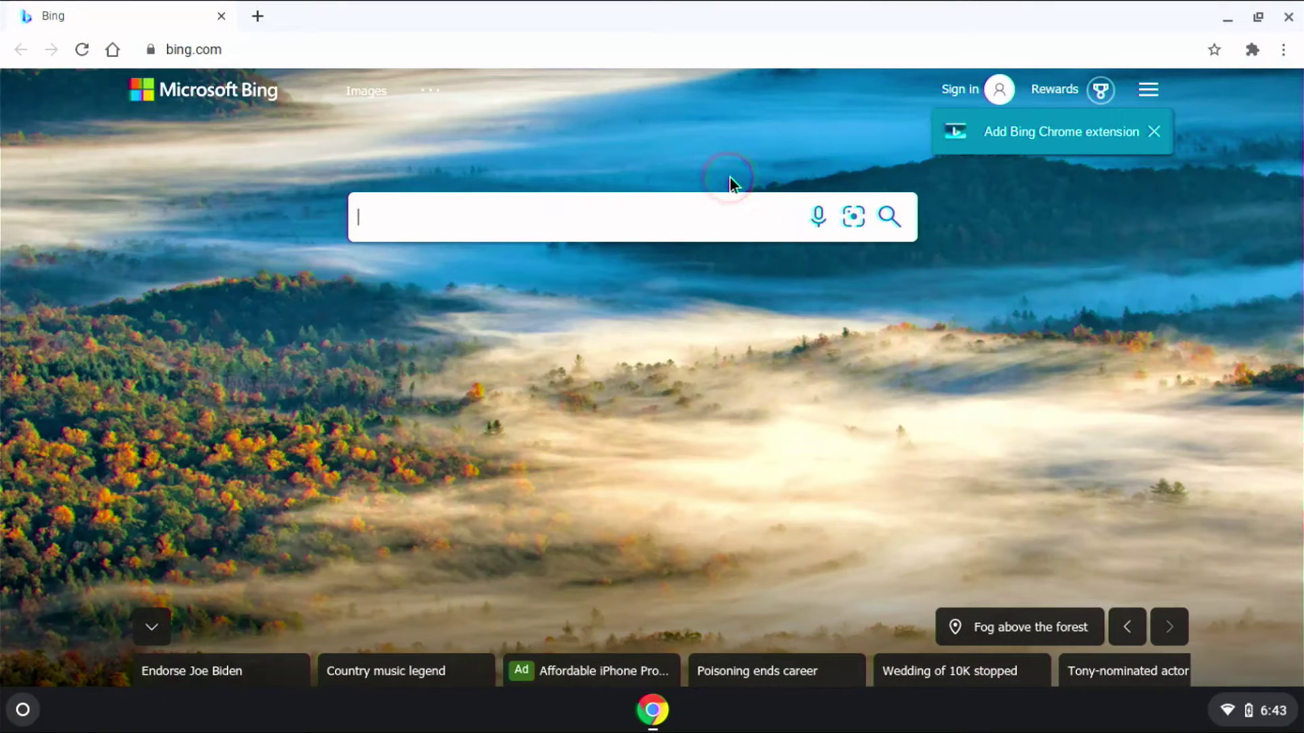
left_click(641, 14)
left_click(338, 82)
Step: Drag the Bing window to the right screen edge so it snaps into the right half
left_click_drag(171, 20, 1292, 148)
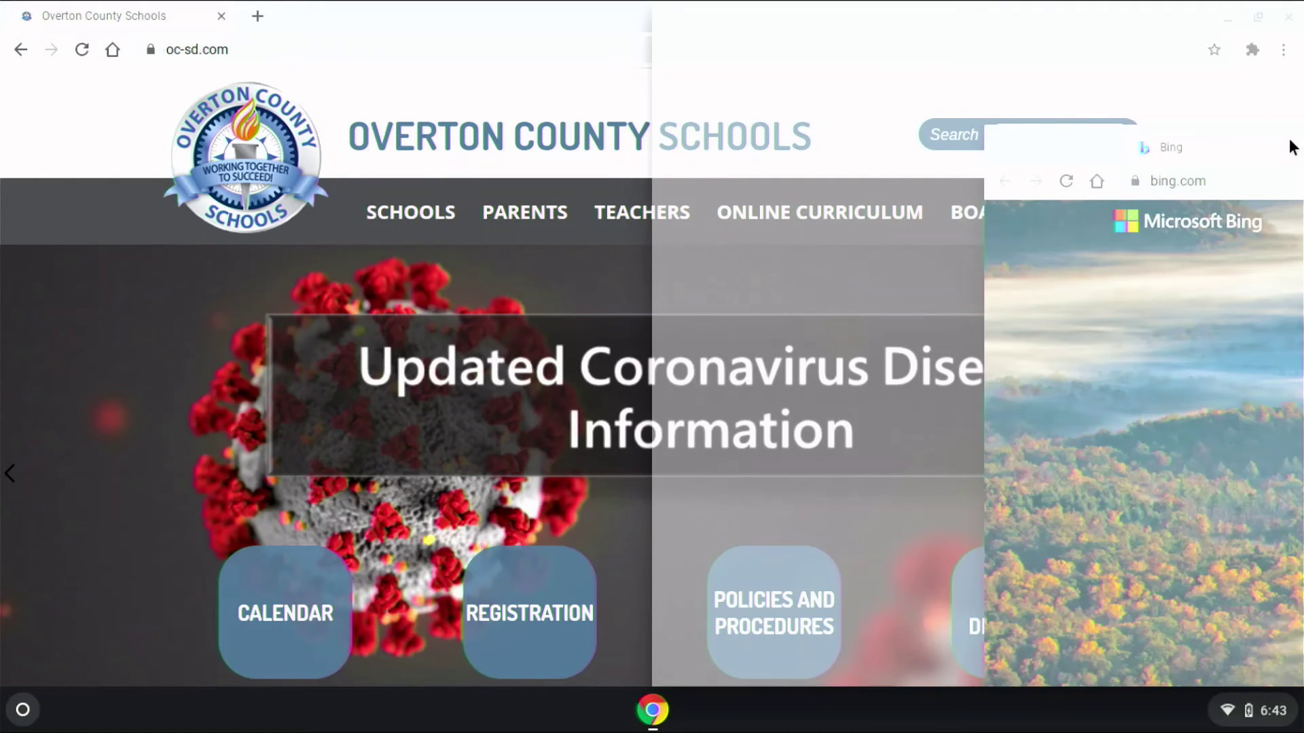
left_click_drag(1292, 147, 1293, 147)
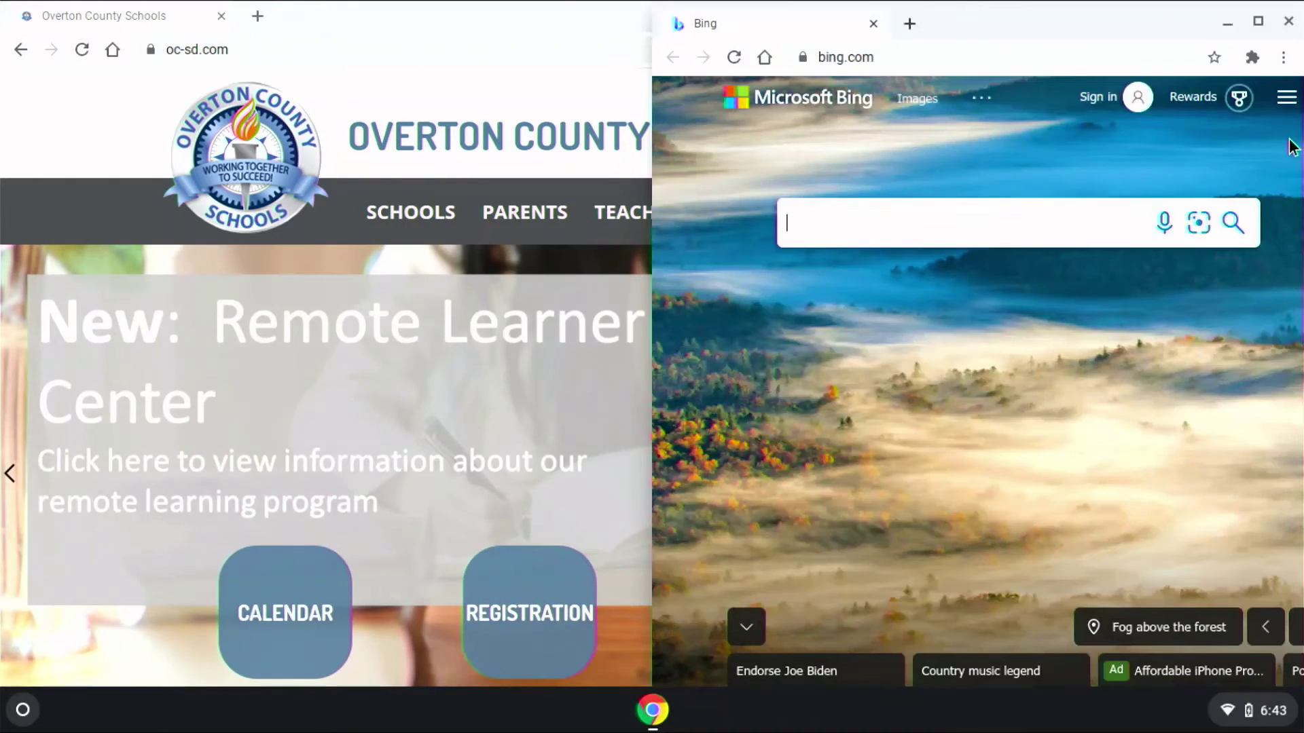
left_click(1063, 320)
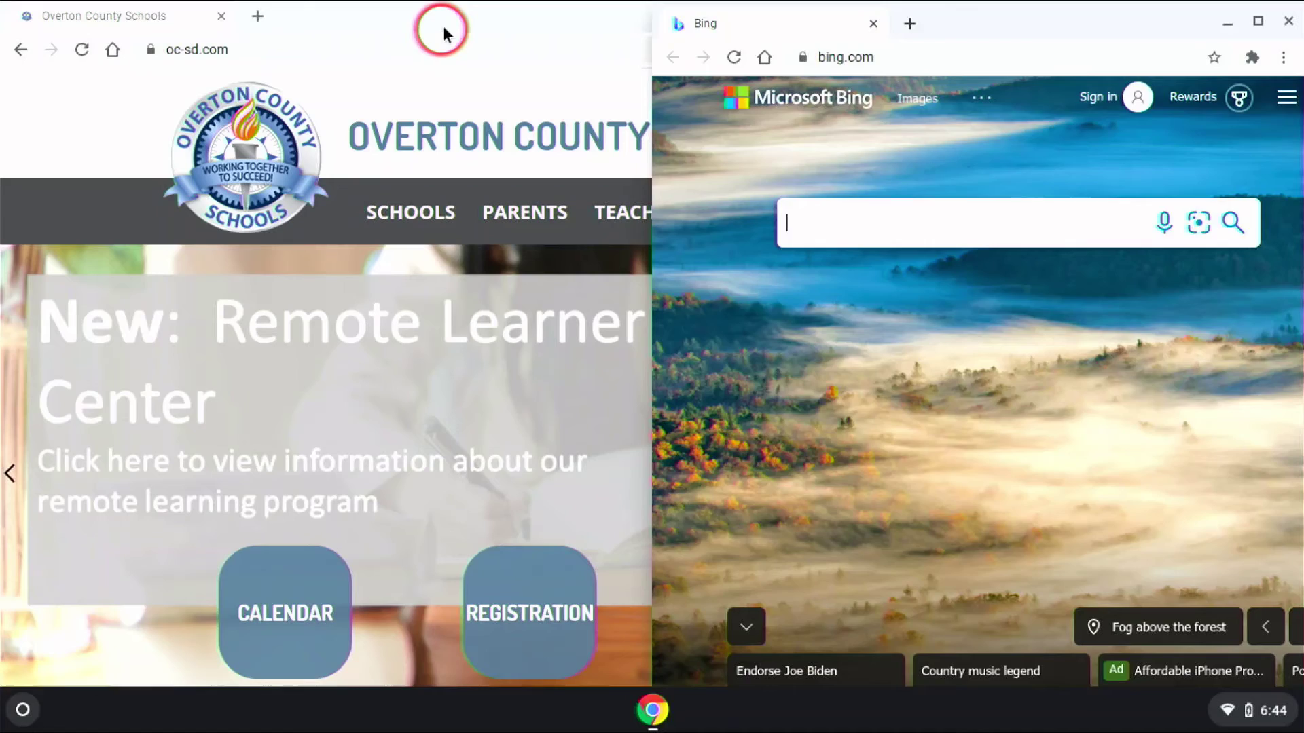
Step: Snap the Overton County Schools window into the left half and nudge the divider
left_click_drag(444, 30, 5, 148)
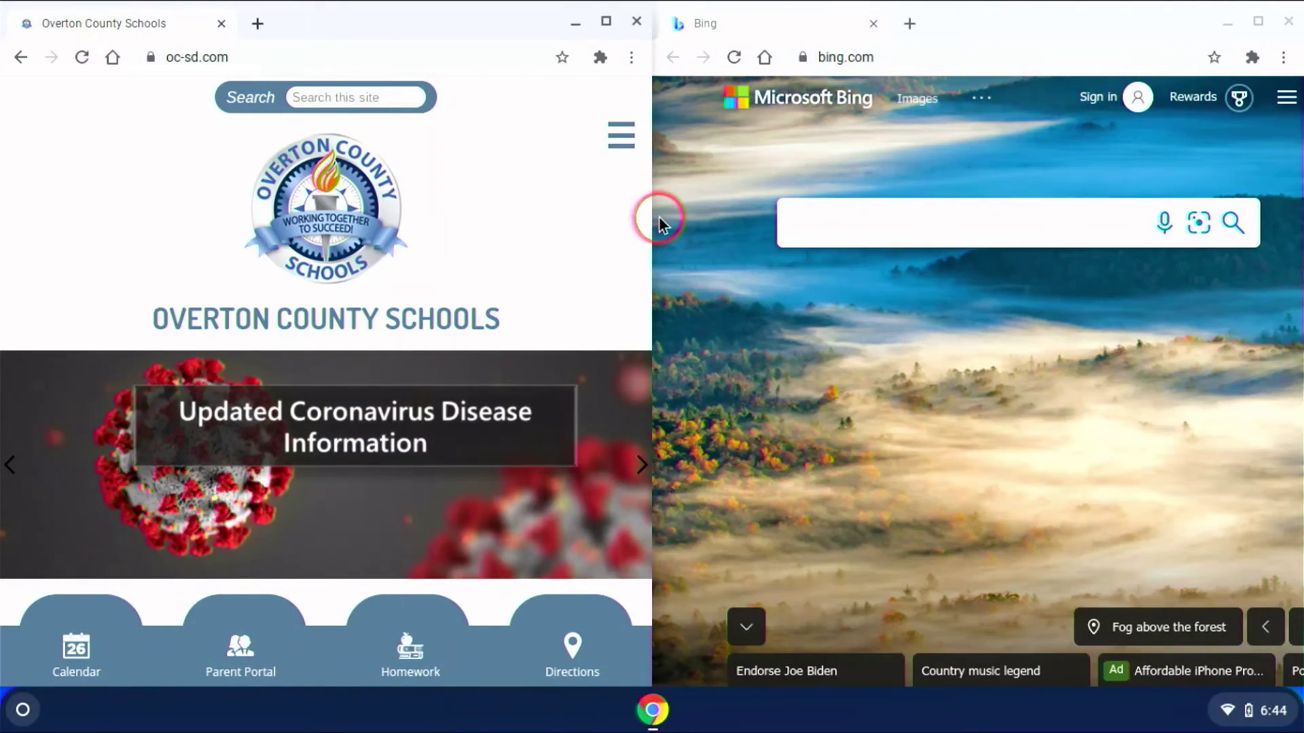
left_click_drag(653, 218, 813, 236)
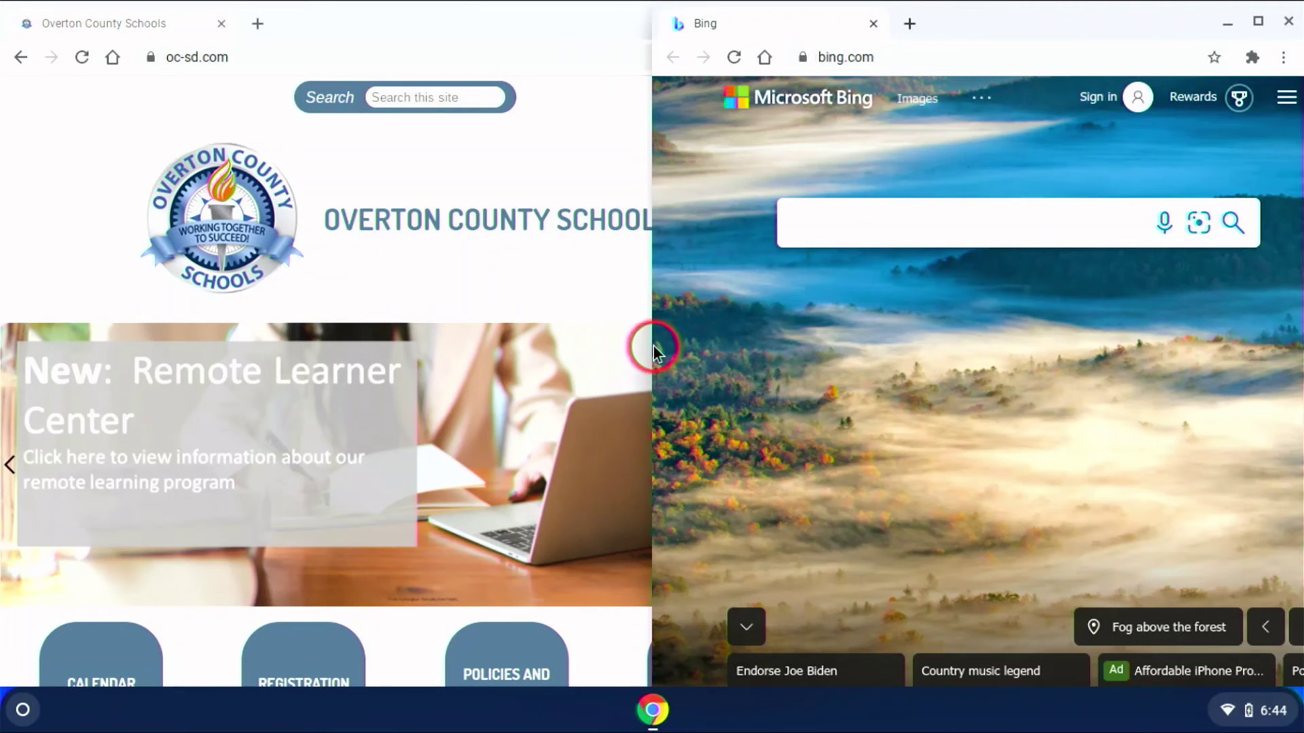
Step: Widen the school site to about two-thirds and scroll down to its Mission Statement
left_click_drag(654, 345, 810, 368)
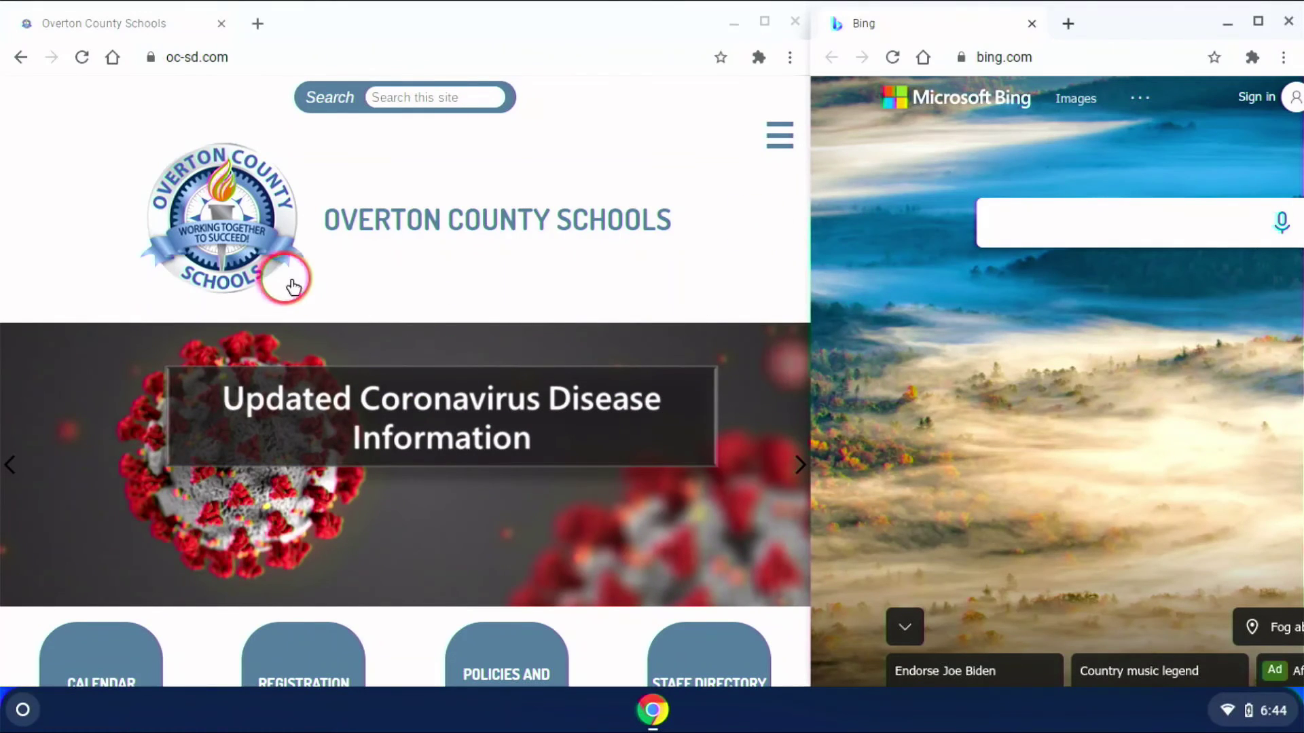
scroll(339, 359, "down", 12)
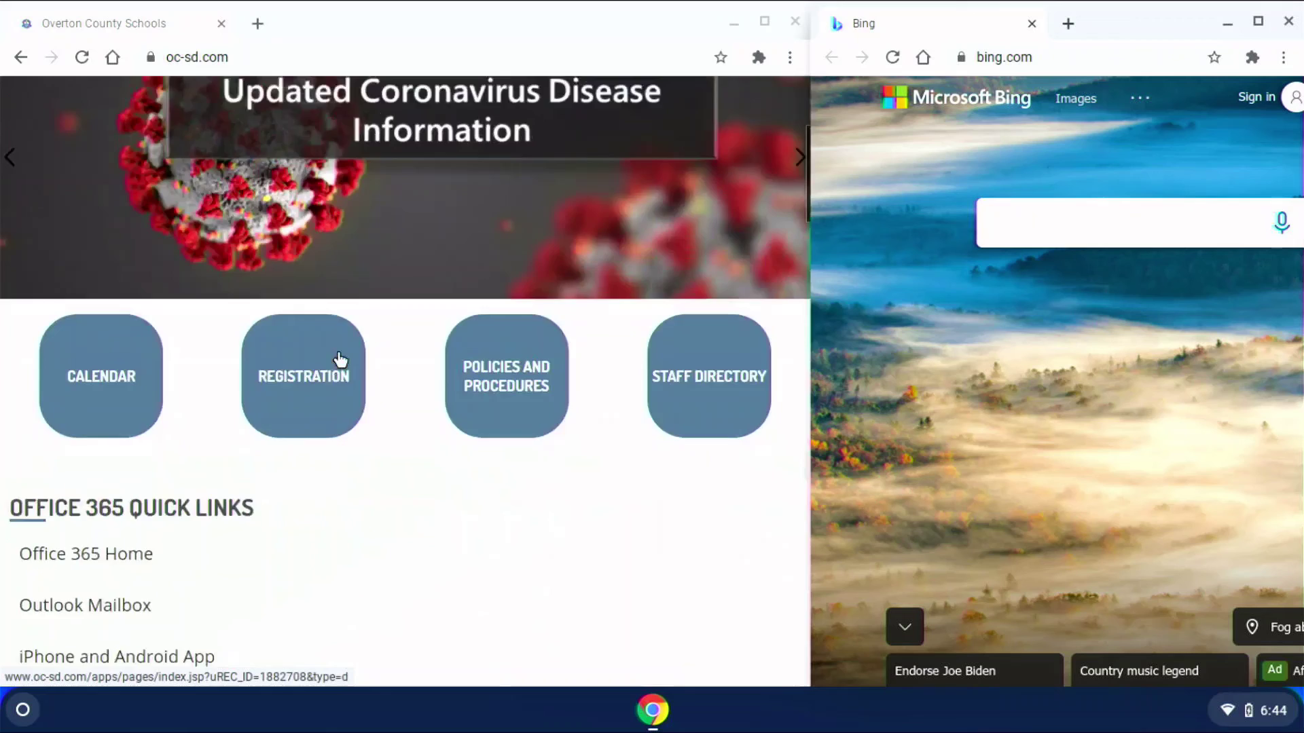
scroll(339, 358, "down", 2)
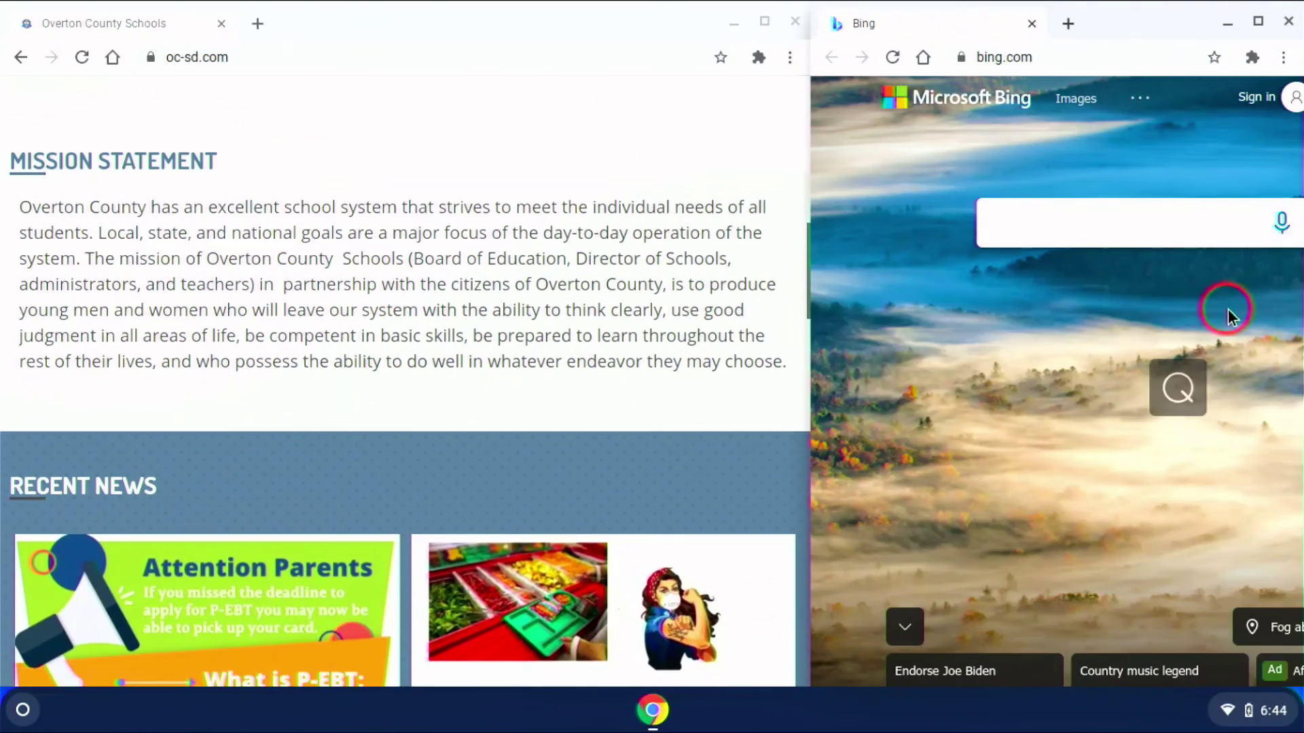